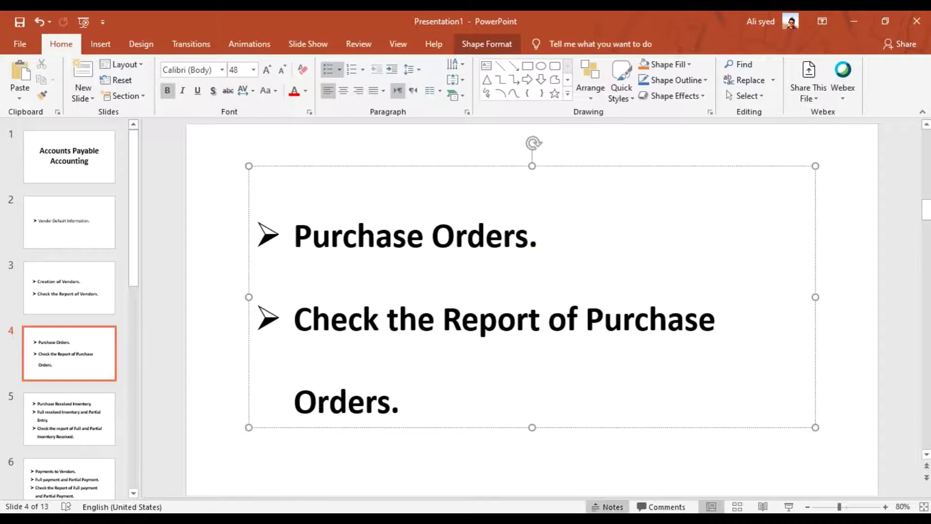
- Highlight the phrase 'Report of Purchase Orders.' on slide 4 by selecting it
left_click_drag(446, 318, 505, 366)
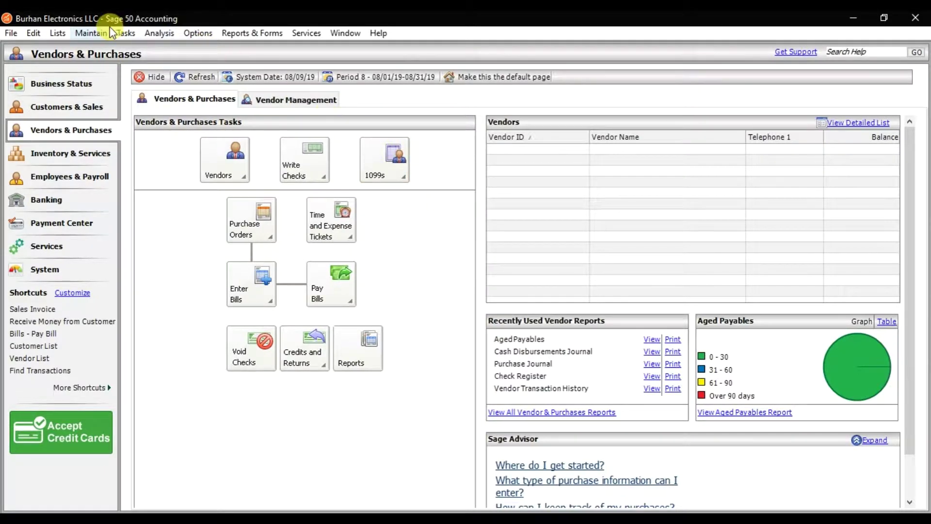
- Open a blank Purchase Orders form from the Tasks menu and maximize it
left_click(122, 33)
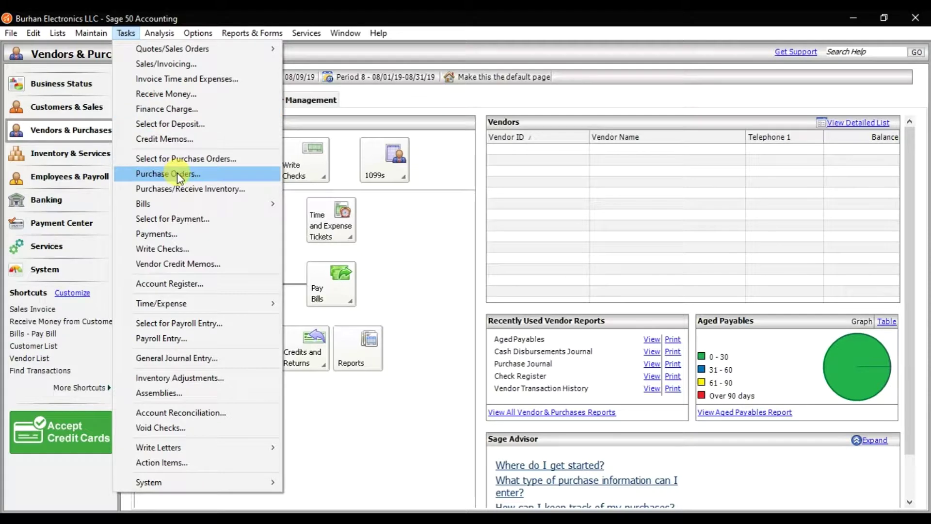
left_click(176, 173)
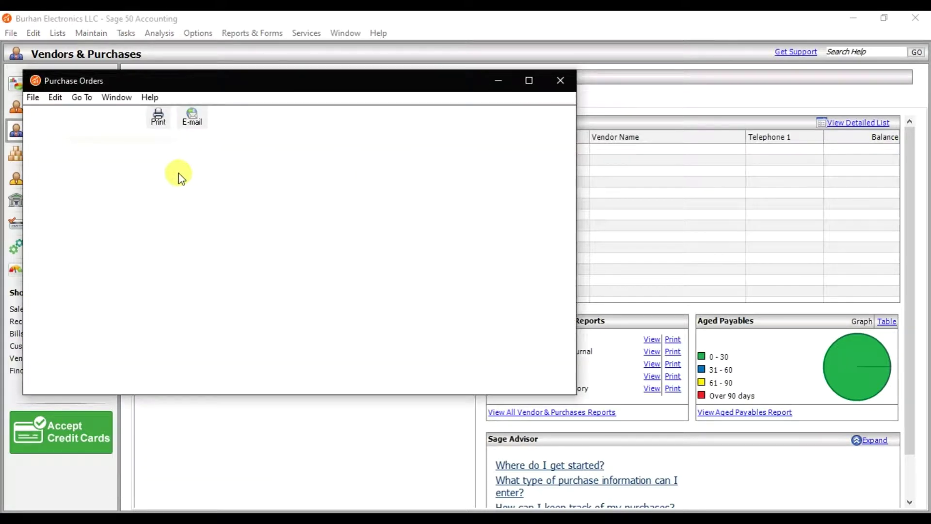
left_click(528, 80)
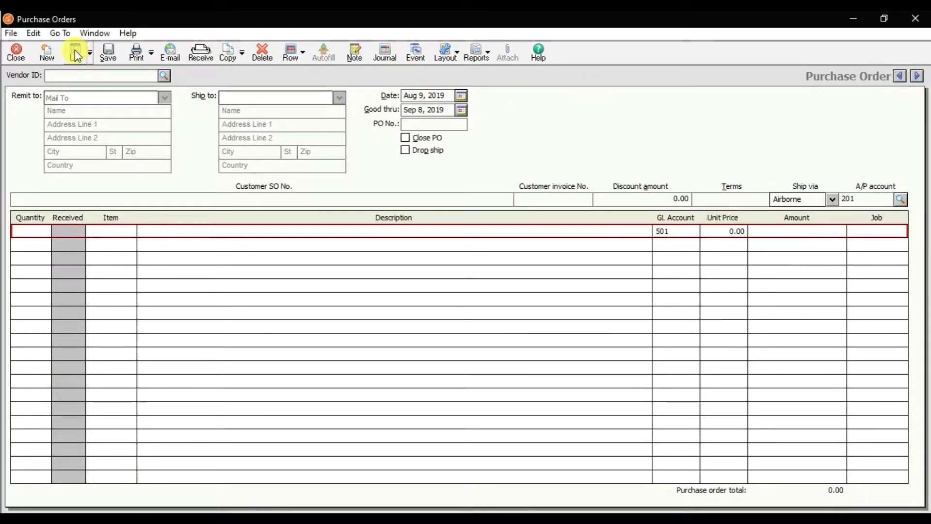
left_click(76, 54)
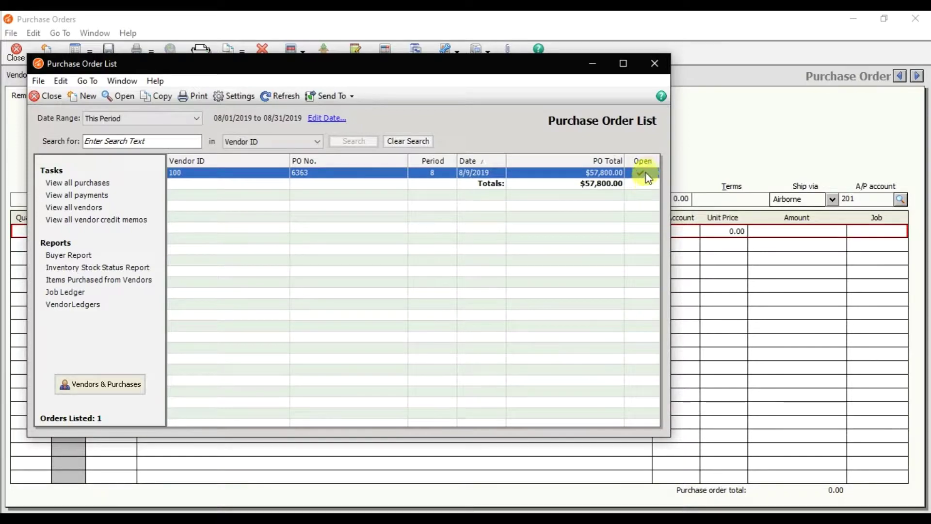
left_click(650, 65)
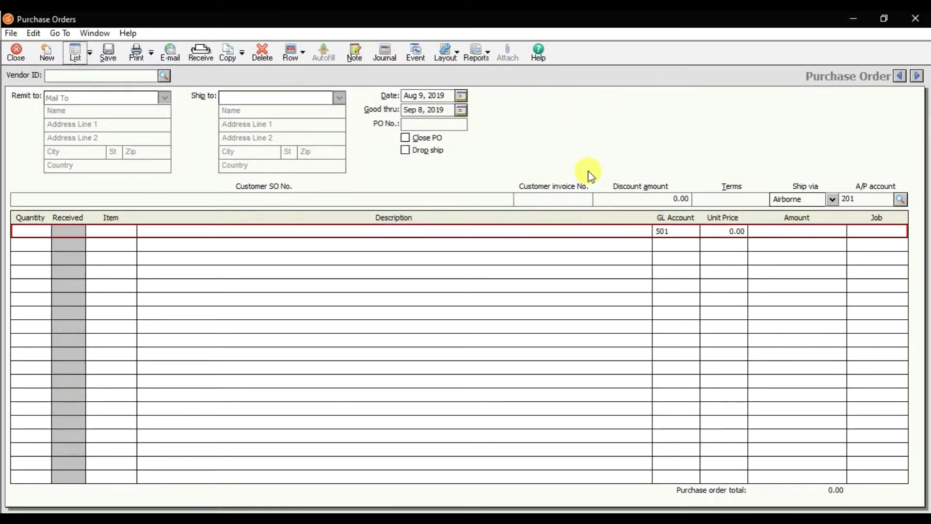
left_click(488, 58)
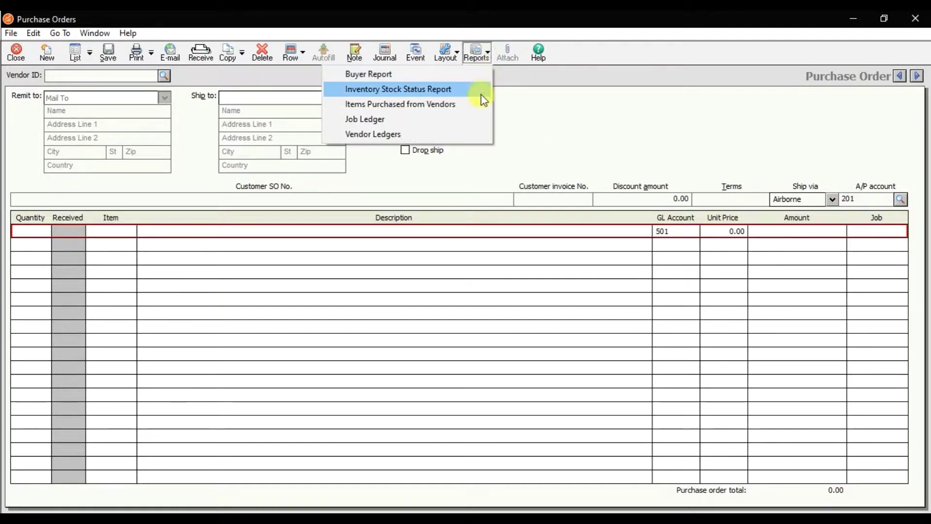
left_click(562, 128)
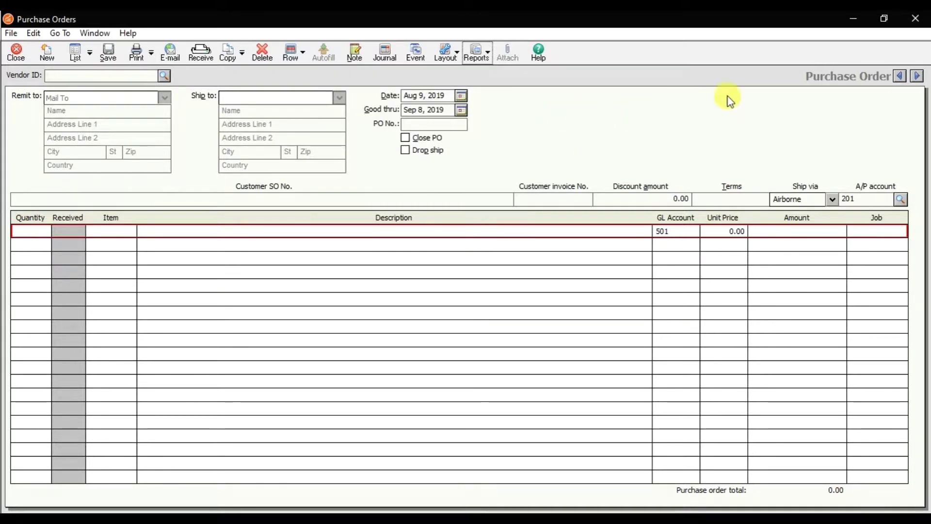
- Close the purchase order form and select Purchase Order Journal among the Accounts Payable reports
left_click(915, 18)
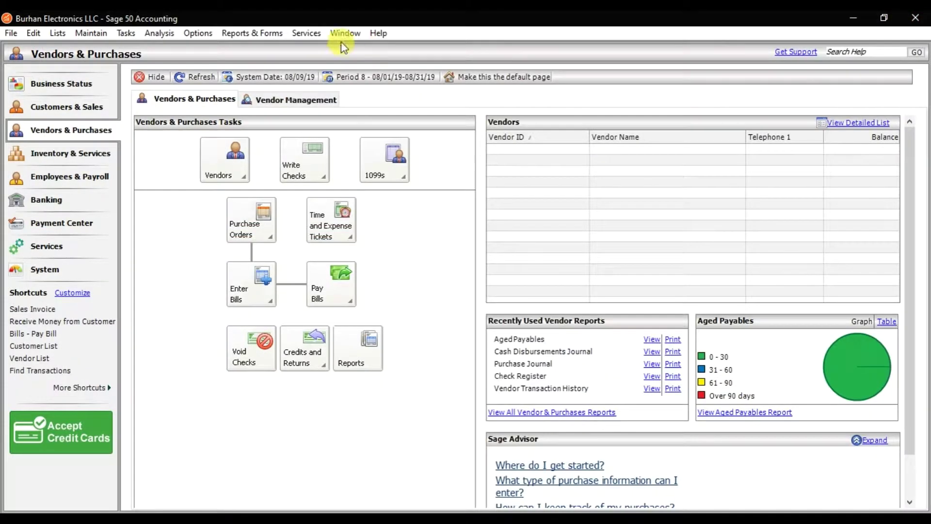
left_click(249, 34)
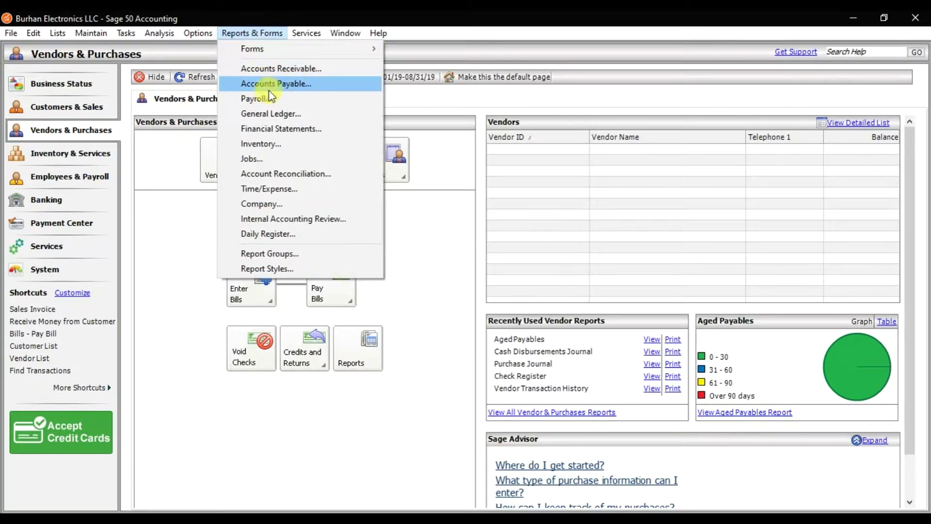
left_click(330, 85)
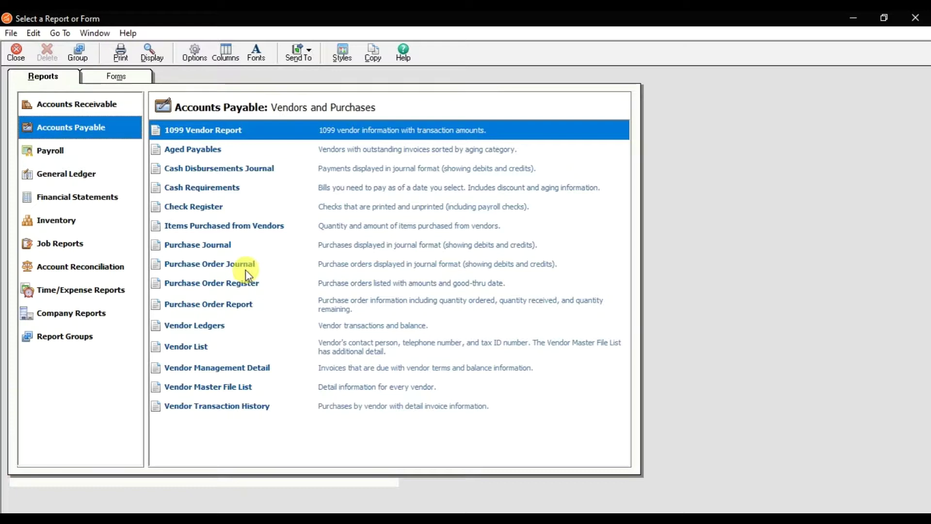
left_click(184, 268)
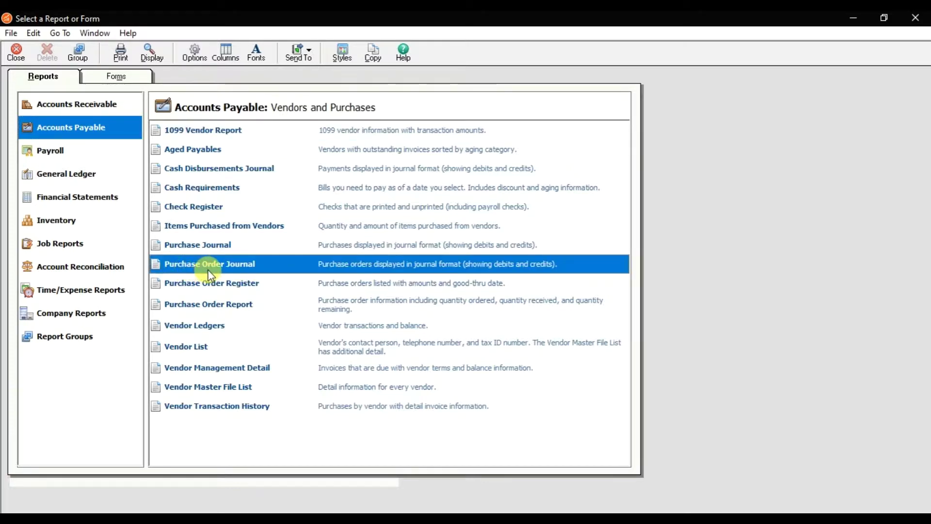
- Display the Purchase Order Journal for Aug 1–31, 2019 and bring up its Modify Report options
double_click(530, 272)
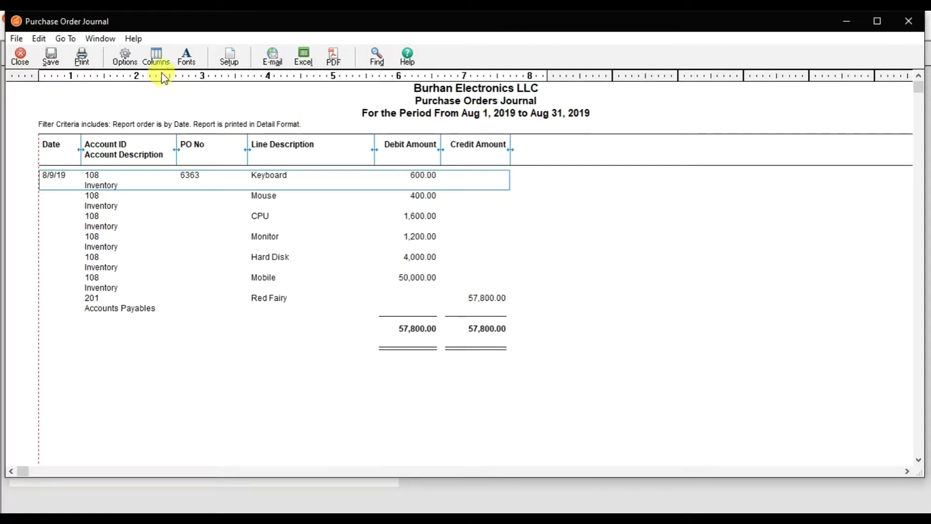
left_click(125, 66)
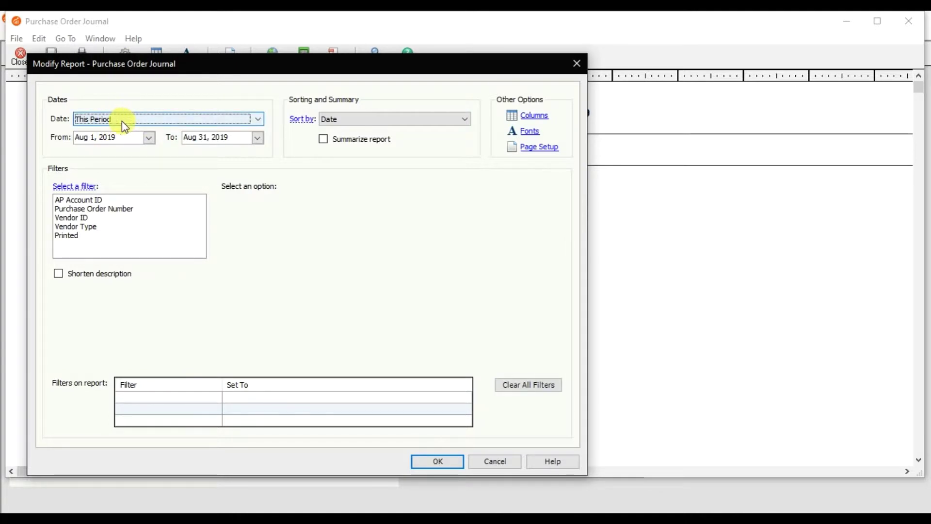
- Keep the journal sorted by Date, filter on Vendor ID, and tick vendor 100
left_click(339, 122)
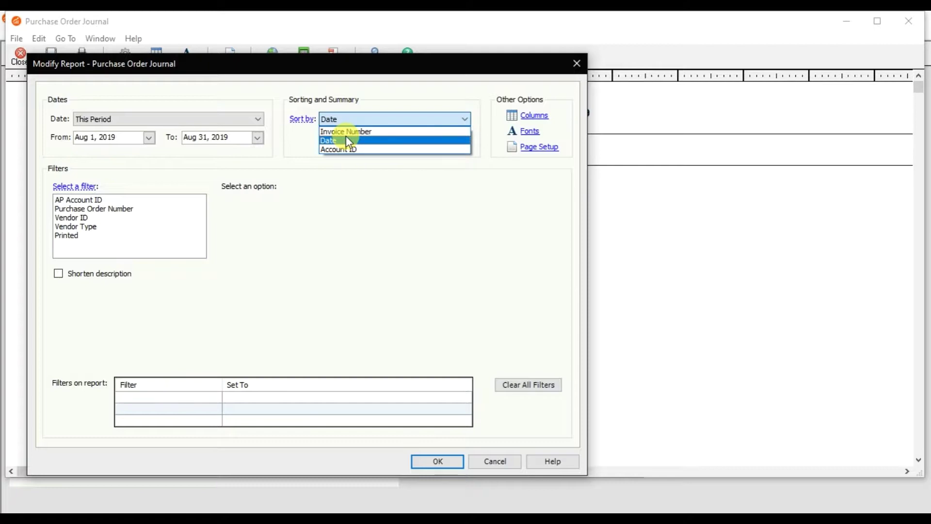
left_click(348, 140)
left_click(107, 200)
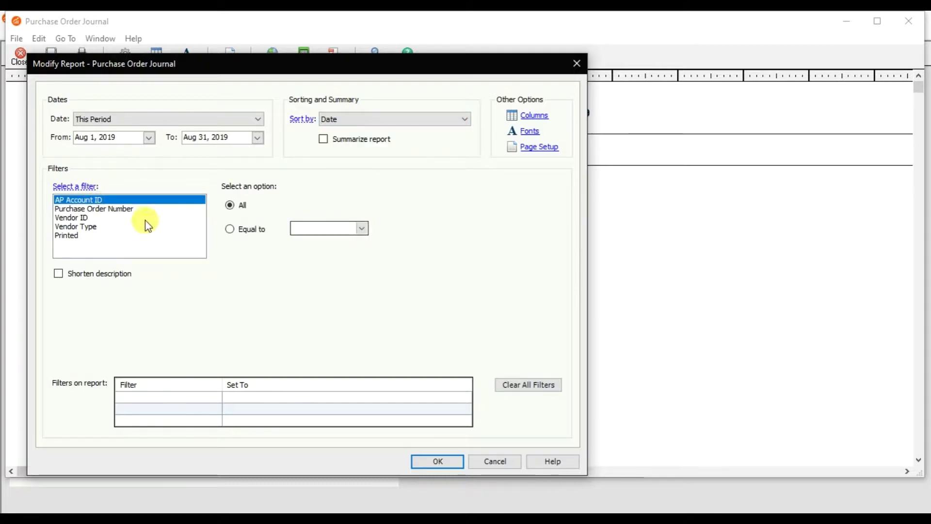
left_click(129, 209)
left_click(108, 218)
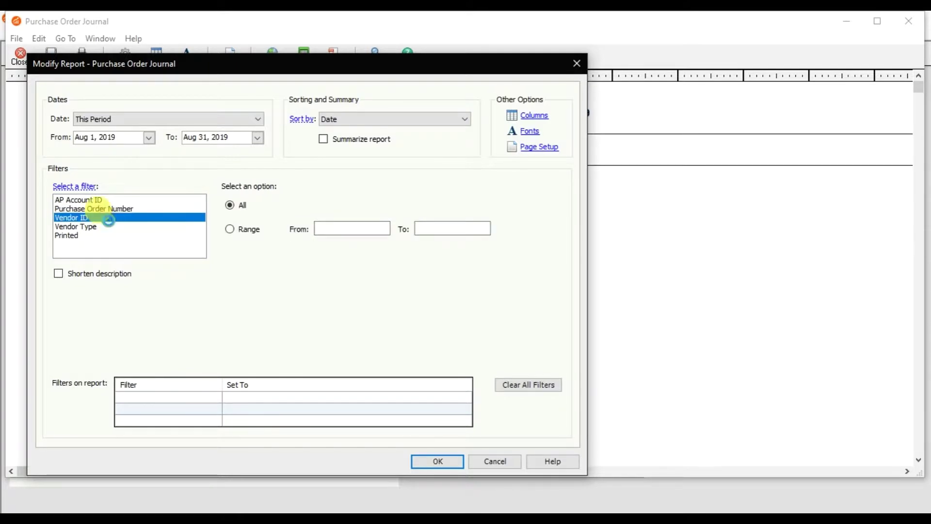
left_click(109, 200)
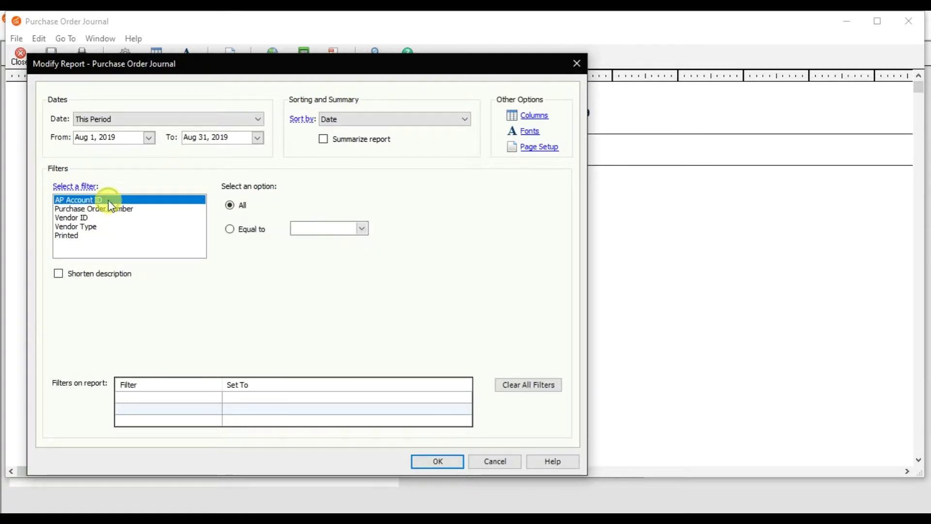
left_click(101, 227)
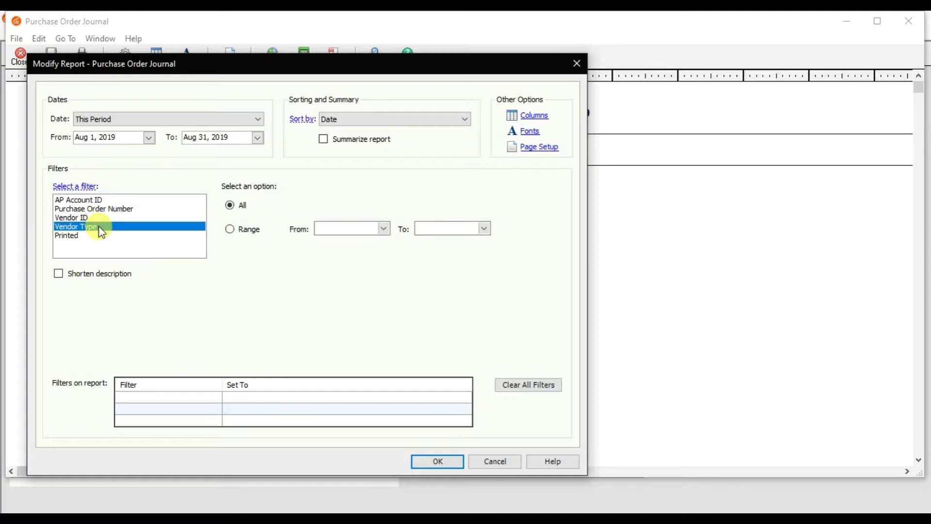
left_click(98, 218)
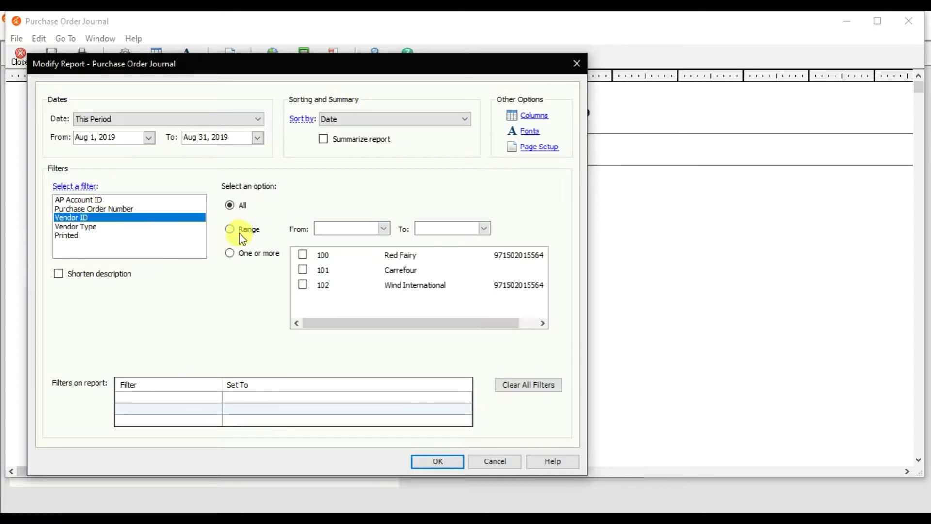
left_click(303, 256)
- Apply the vendor 100 filter, review the Accounts Payable credit line, and close the journal
left_click(436, 460)
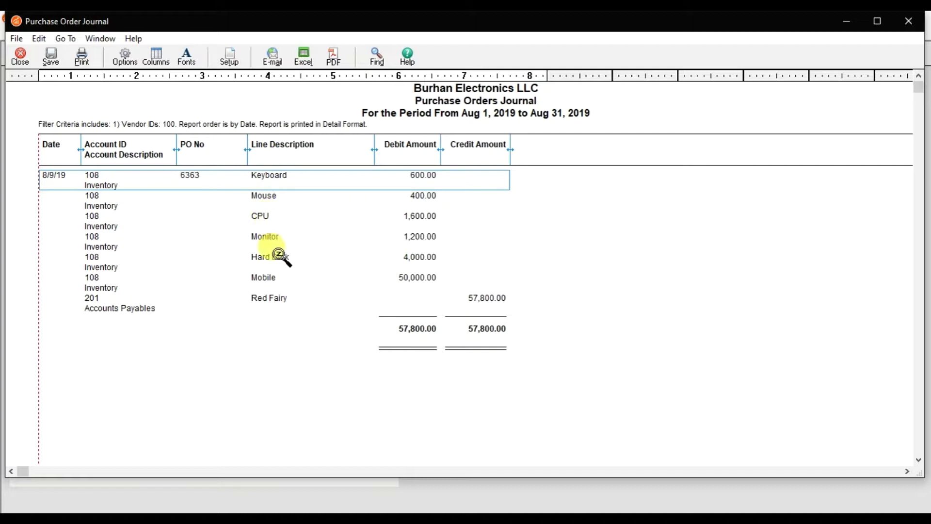
left_click(280, 301)
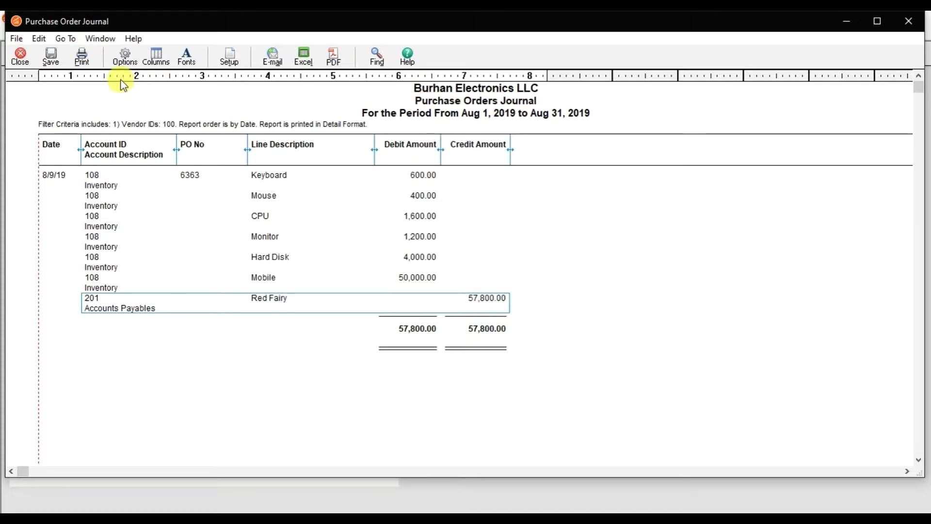
left_click(20, 58)
- Open the Purchase Order Register listing PO 6363 for vendor 100, totalling 57,800.00
left_click(214, 288)
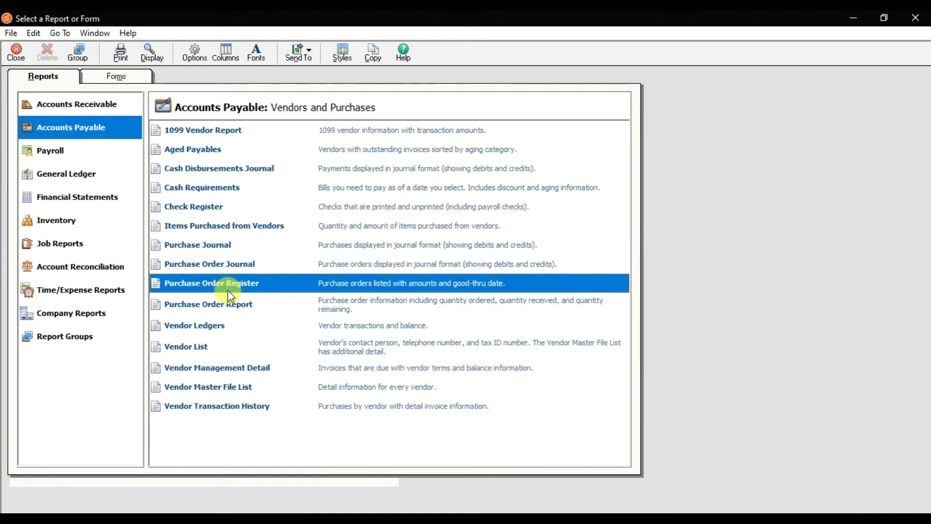
double_click(266, 290)
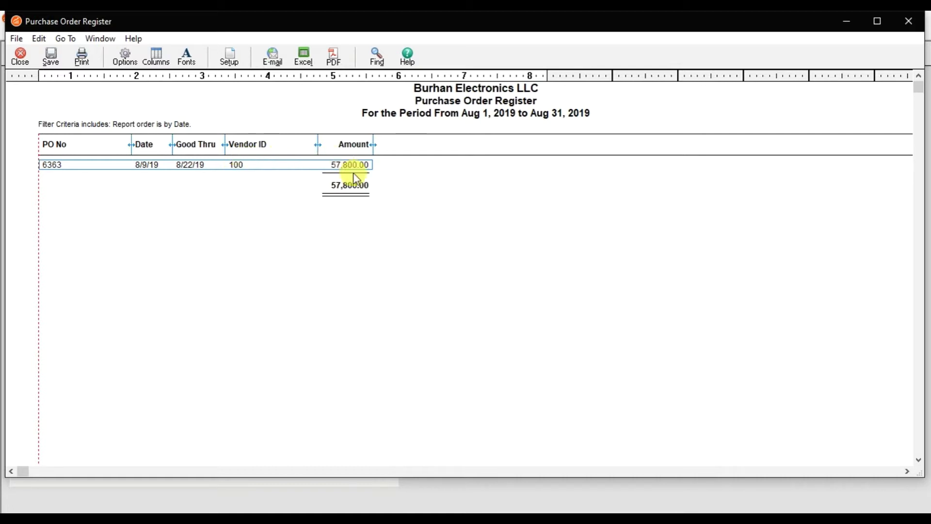
- Show the Vendor Name column in the register, moved up one place ahead of Vendor ID
left_click(156, 57)
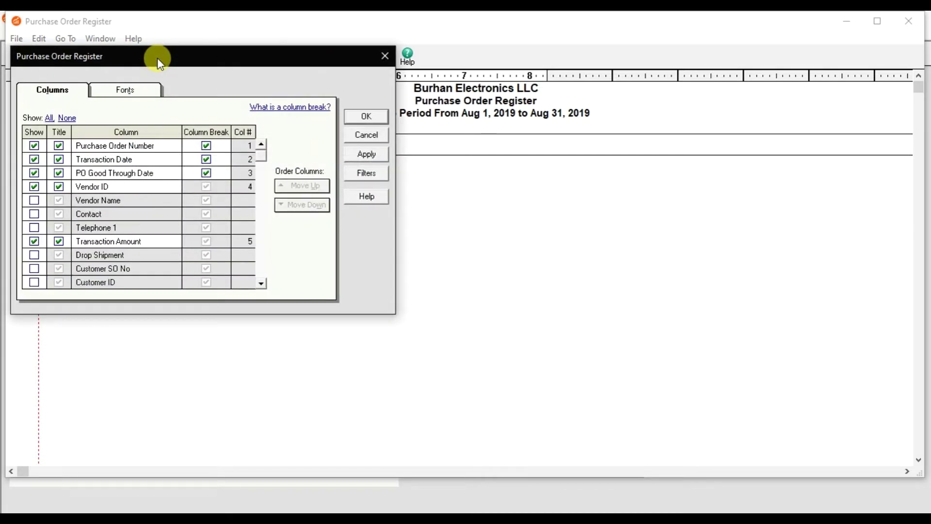
left_click(34, 200)
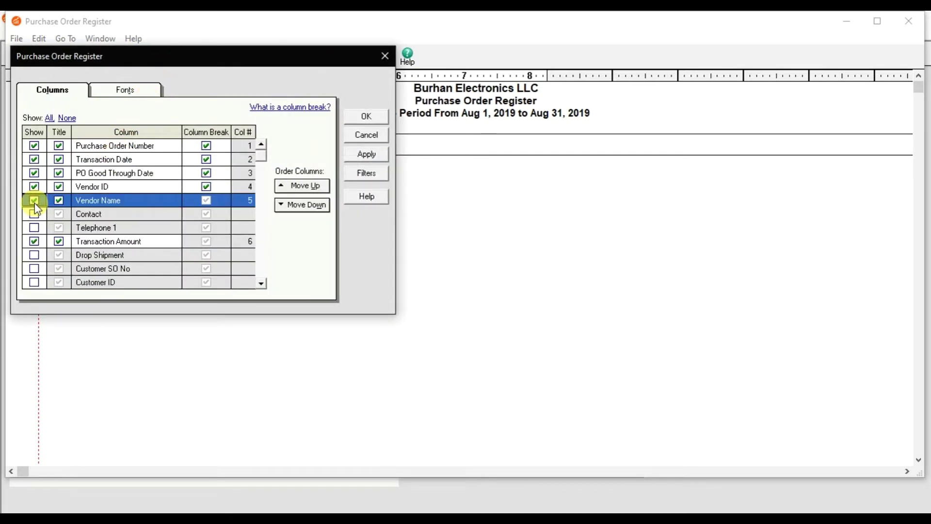
left_click(301, 191)
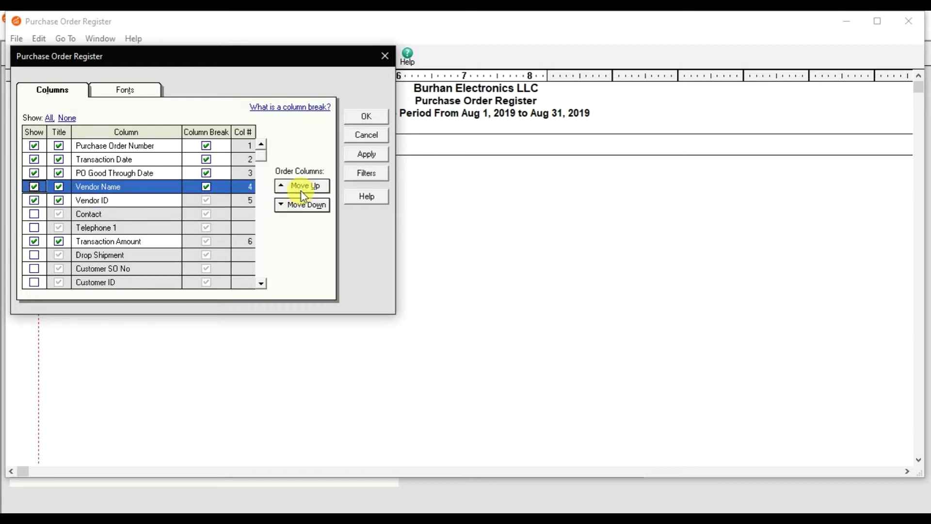
left_click(365, 118)
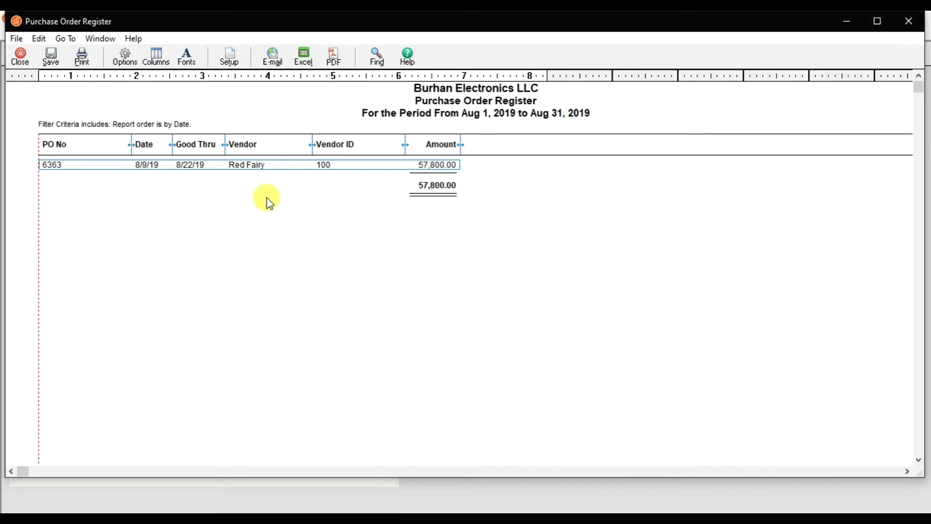
- Close the register, view the Purchase Order Report's six open PO 6363 items, then close it
left_click(20, 62)
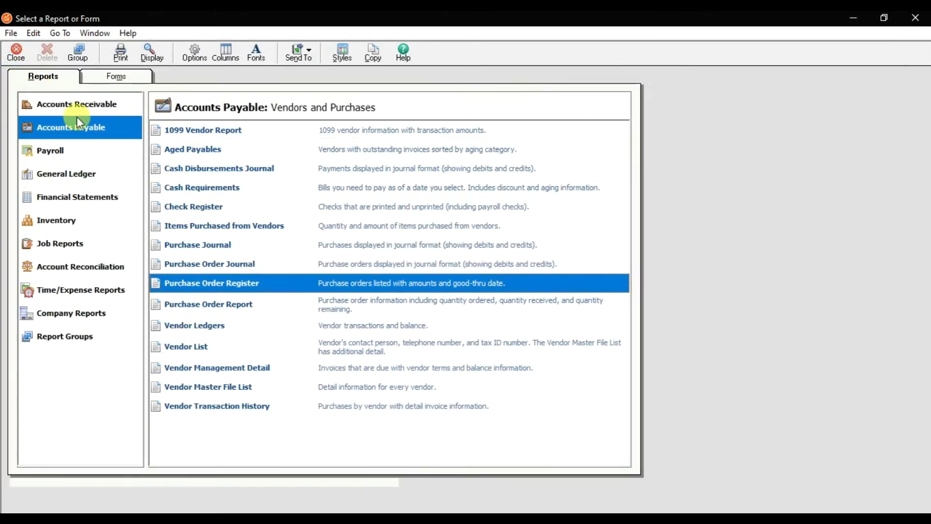
double_click(233, 310)
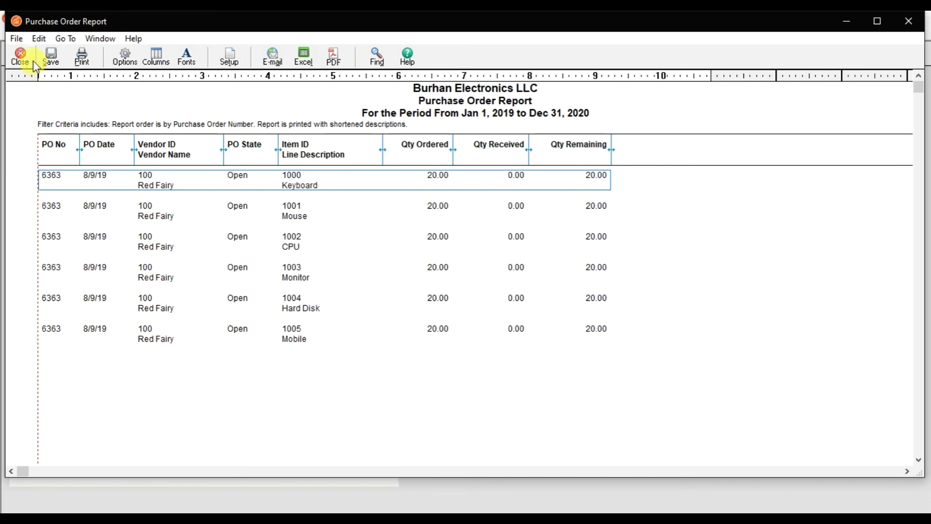
left_click(20, 57)
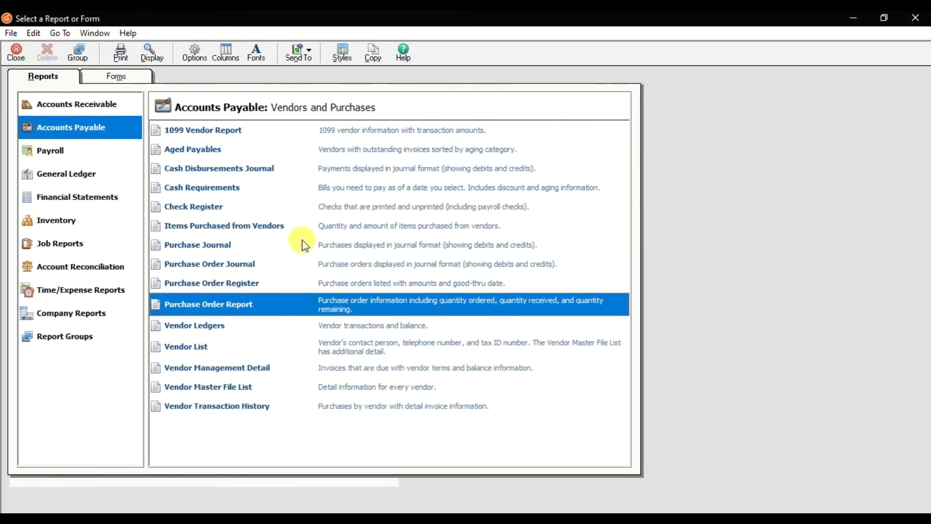